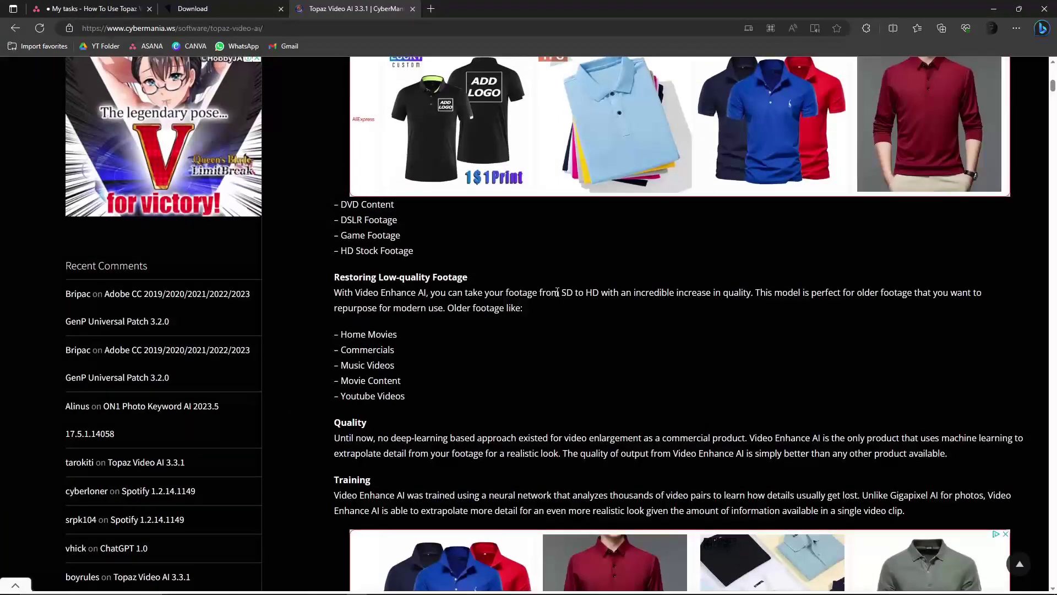
pyautogui.scroll(5, 558, 293)
pyautogui.scroll(5, 557, 300)
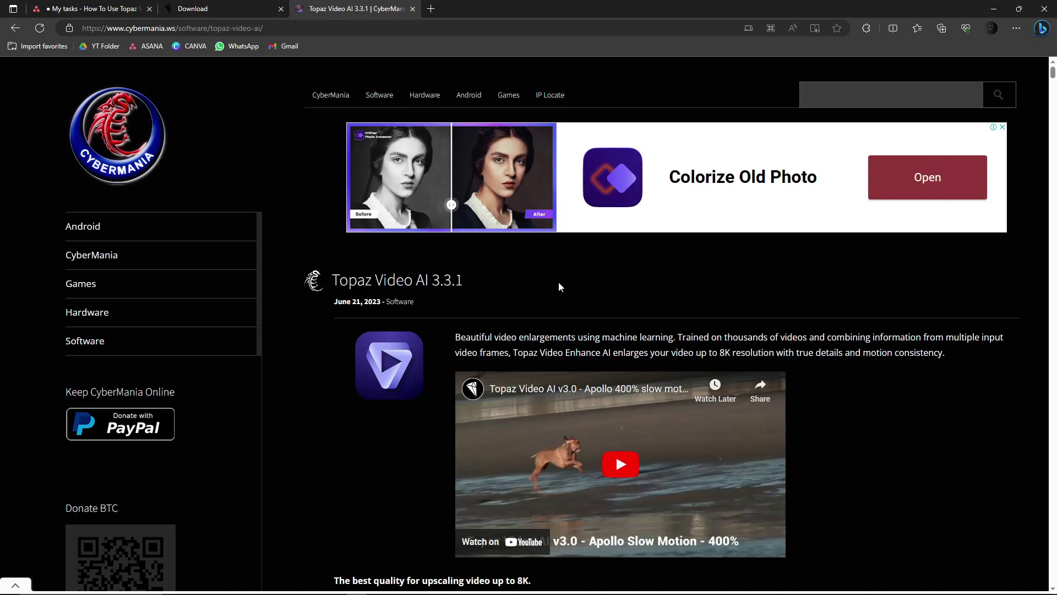
pyautogui.scroll(-2, 681, 289)
pyautogui.scroll(-1, 712, 297)
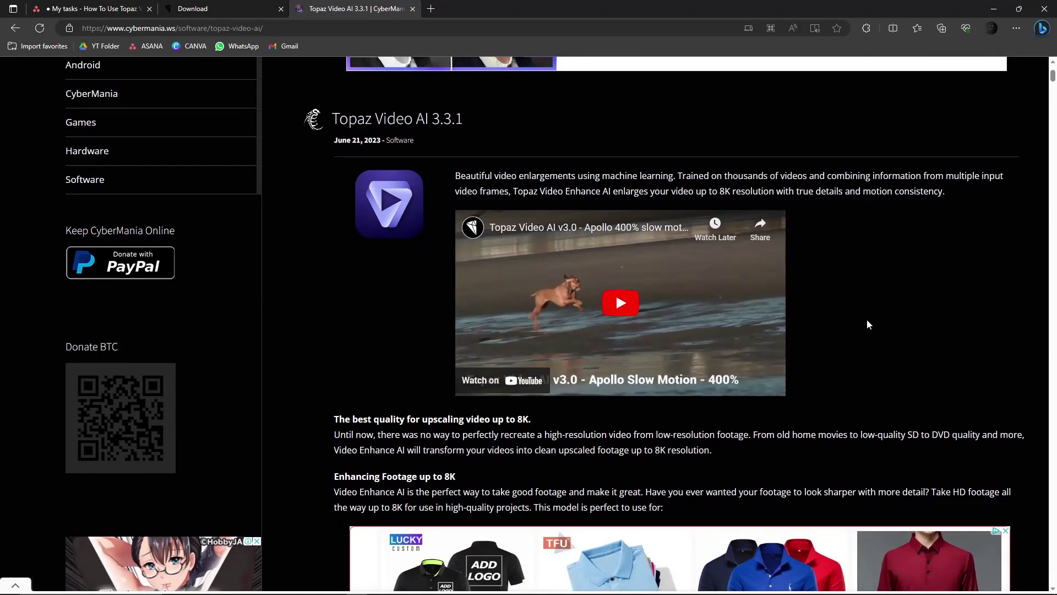
pyautogui.scroll(-3, 867, 320)
pyautogui.scroll(4, 869, 326)
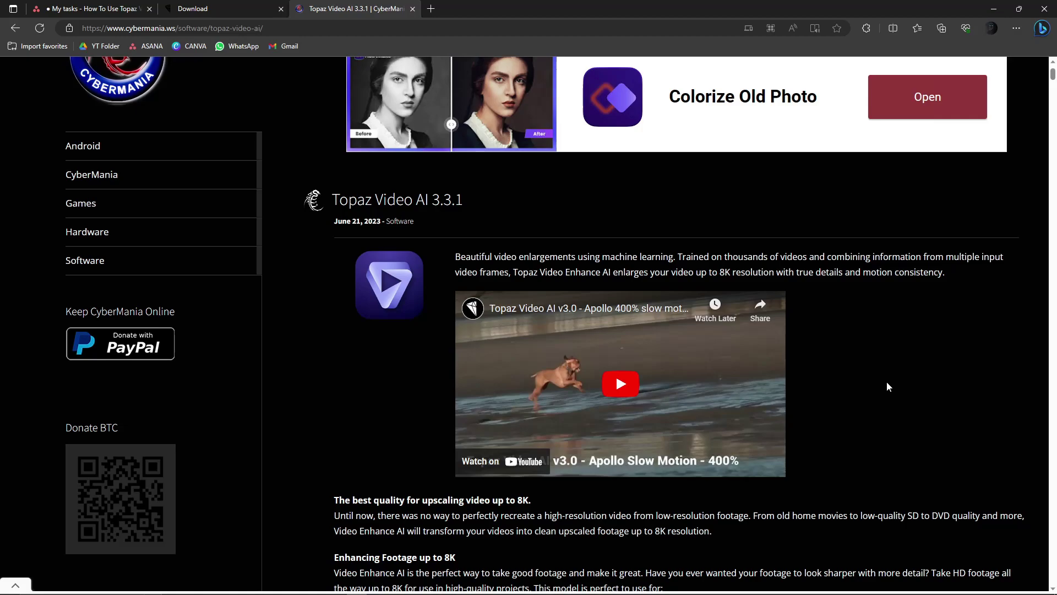
pyautogui.scroll(-1, 886, 381)
pyautogui.scroll(-2, 883, 379)
pyautogui.scroll(4, 763, 378)
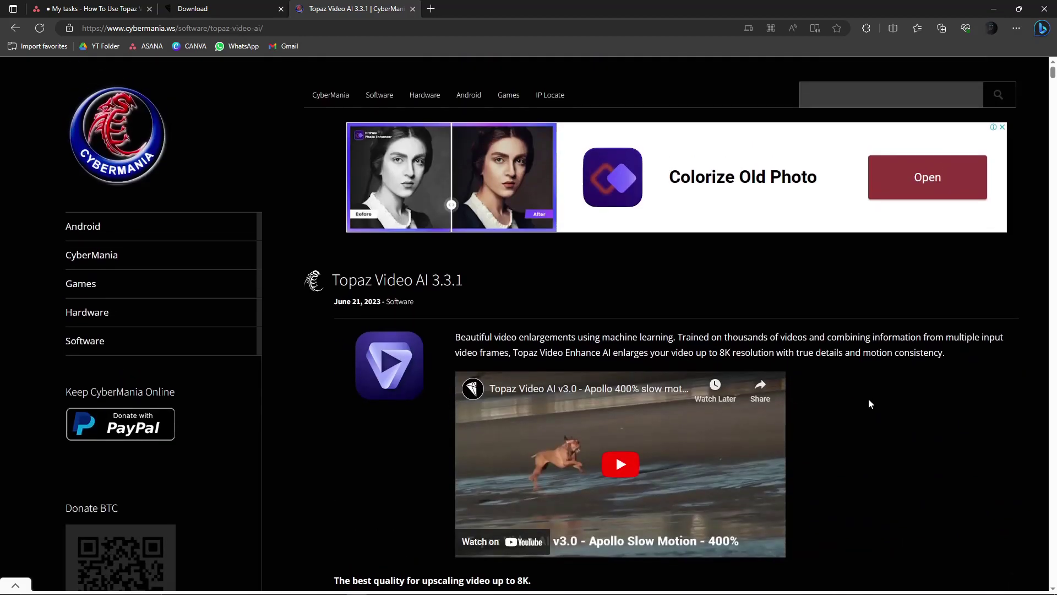
pyautogui.scroll(-2, 516, 277)
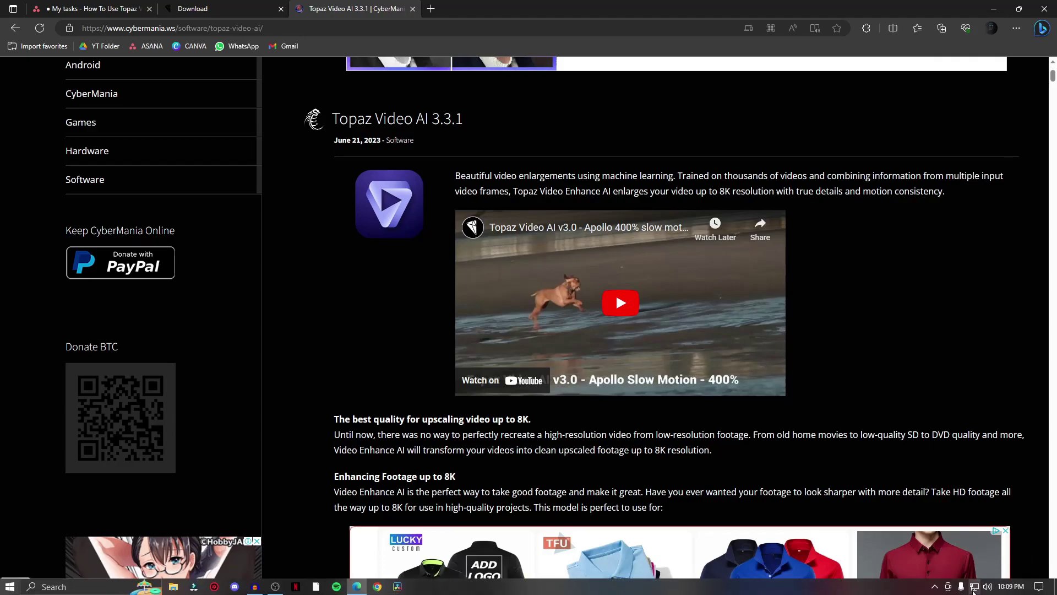
# Check the network status, then load cybermania.ws in a new tab
pyautogui.click(974, 586)
pyautogui.click(929, 346)
pyautogui.scroll(3, 931, 352)
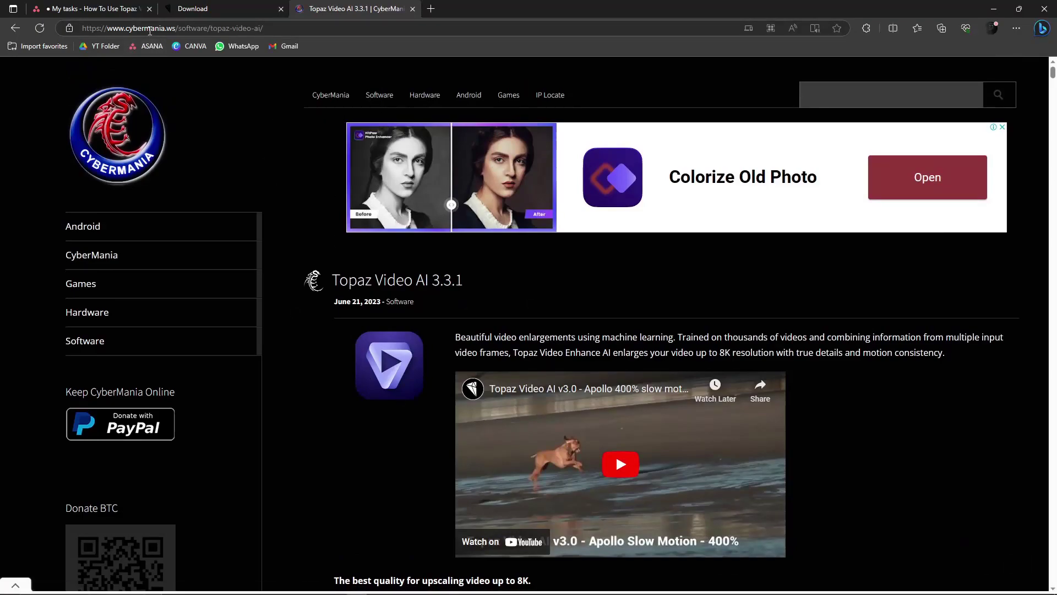
pyautogui.click(434, 9)
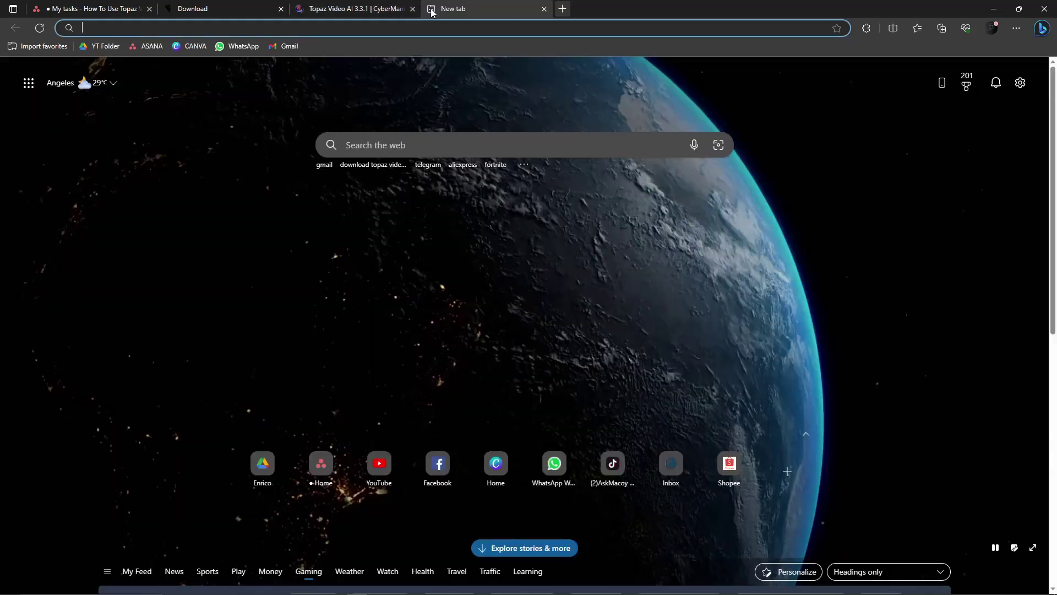
pyautogui.write('cybermania.ws')
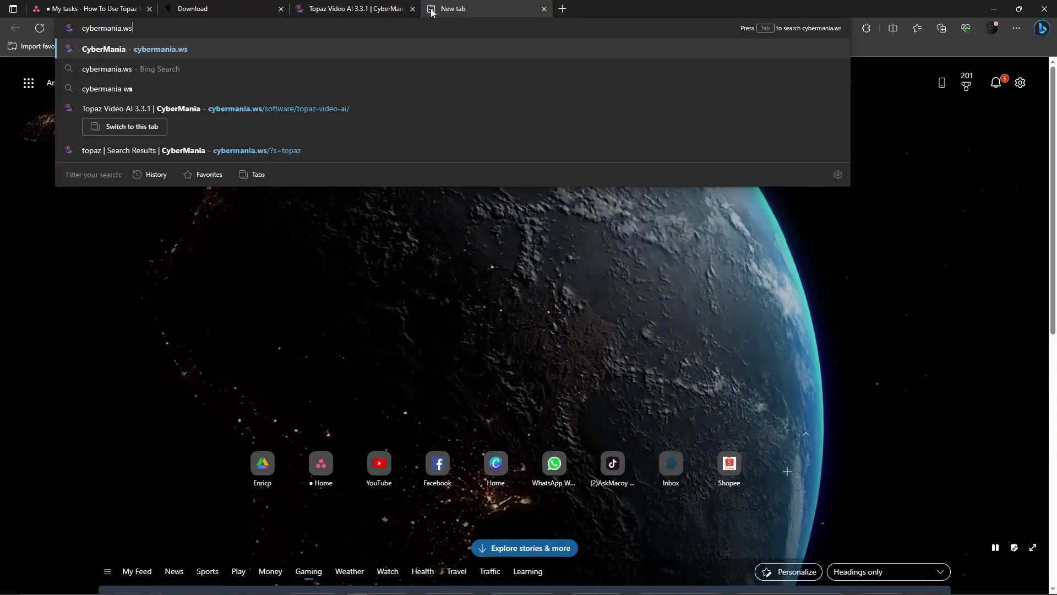
pyautogui.press('Return')
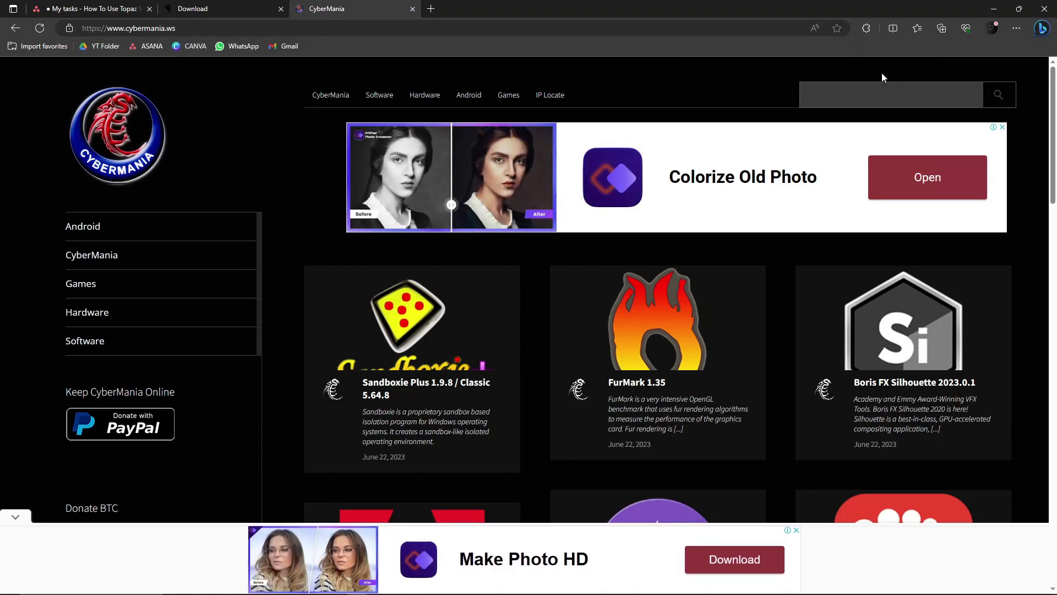
# Dismiss the bottom ad, search the site for 'topaz' and open the Topaz Video AI 3.3.1 article
pyautogui.click(16, 518)
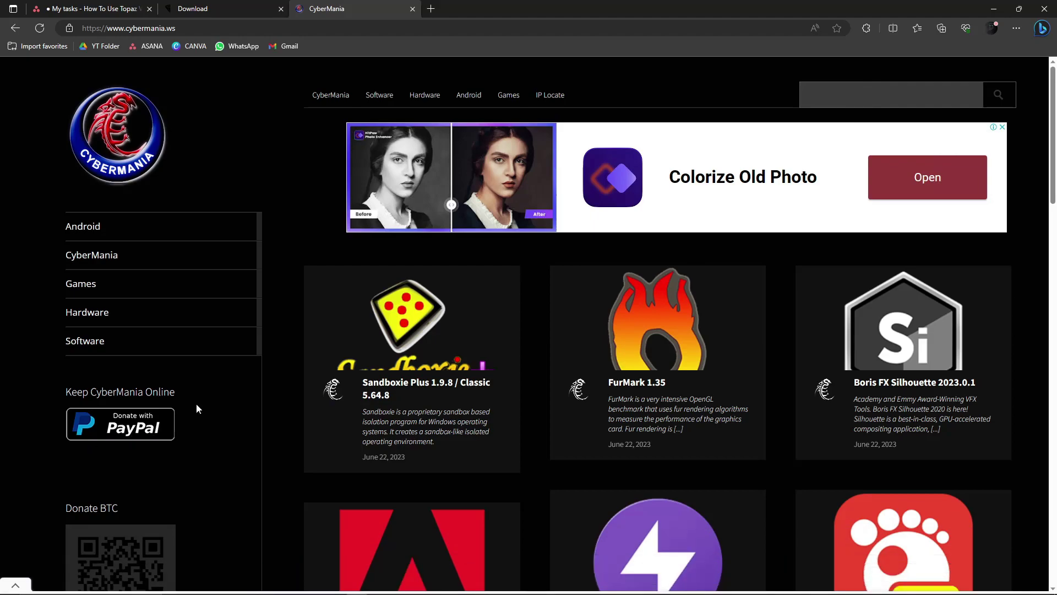
pyautogui.scroll(-3, 308, 372)
pyautogui.scroll(5, 529, 331)
pyautogui.click(855, 95)
pyautogui.write('z')
pyautogui.press('Return')
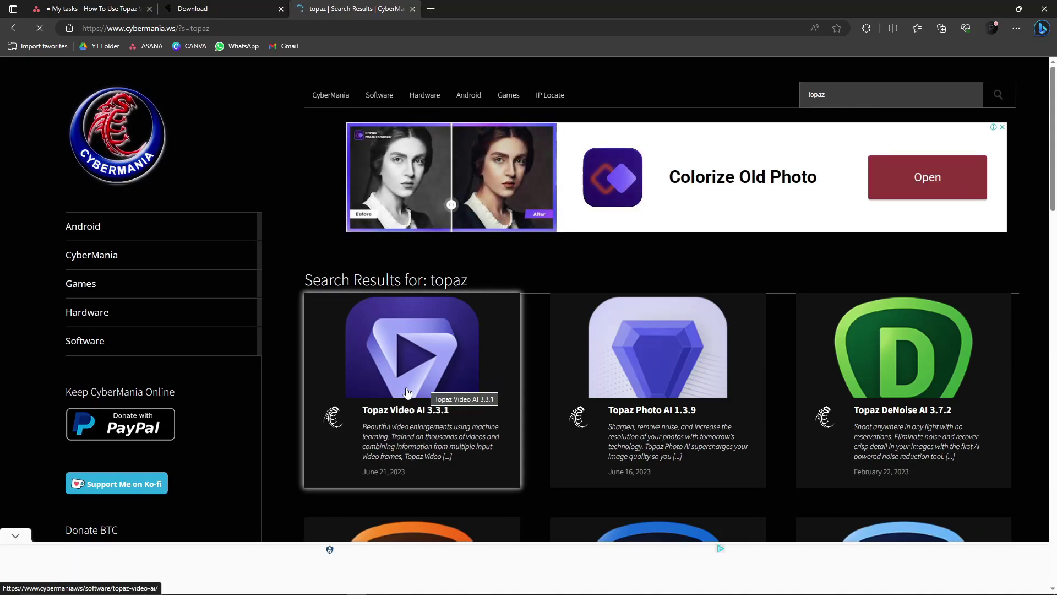
pyautogui.click(430, 415)
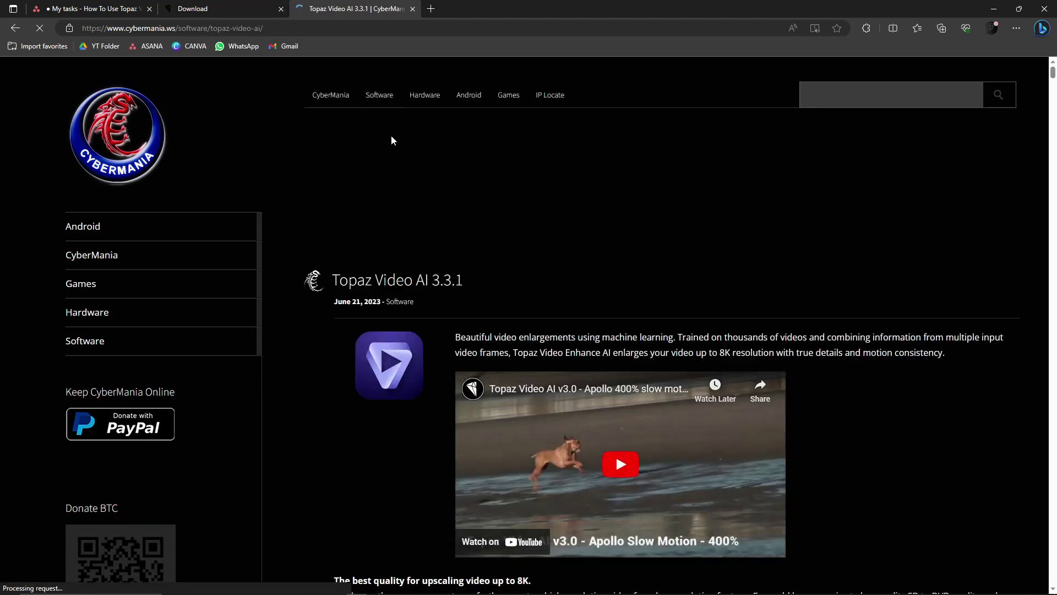
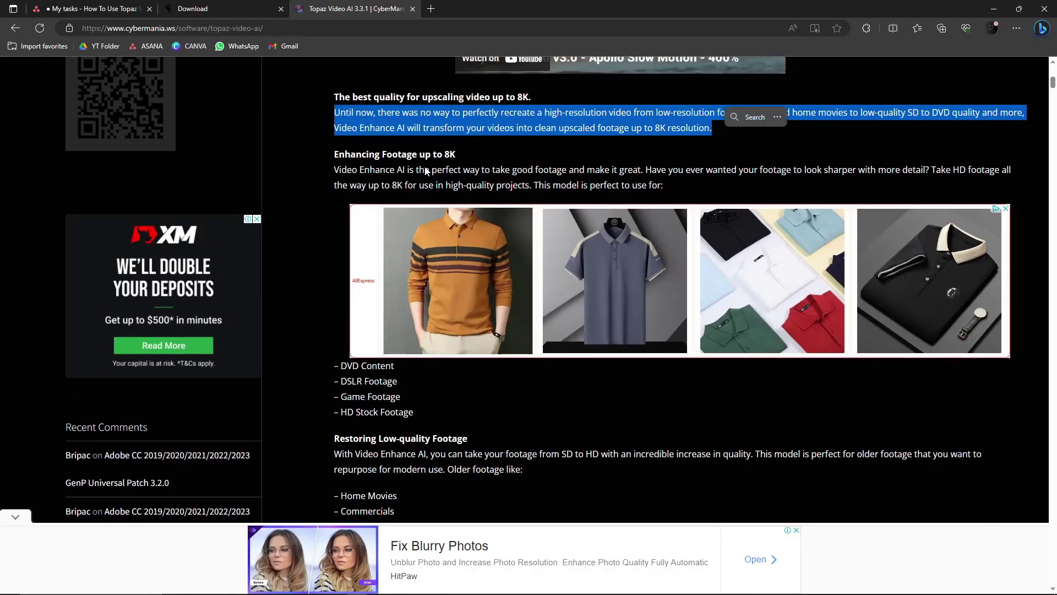
pyautogui.scroll(-4, 360, 170)
pyautogui.scroll(-2, 347, 170)
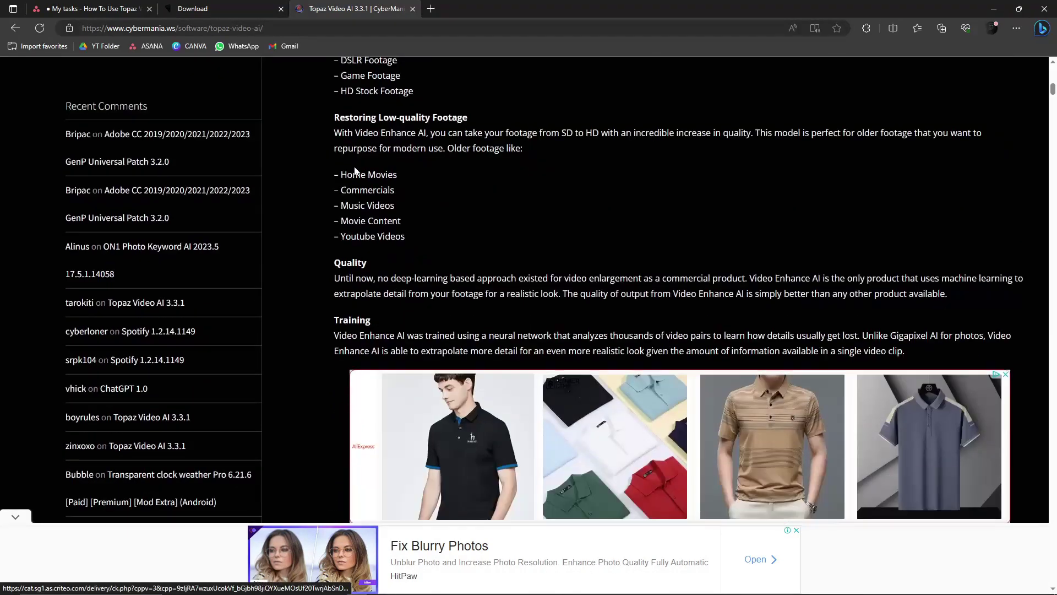
pyautogui.moveTo(333, 116); pyautogui.dragTo(512, 132)
pyautogui.scroll(-1, 512, 132)
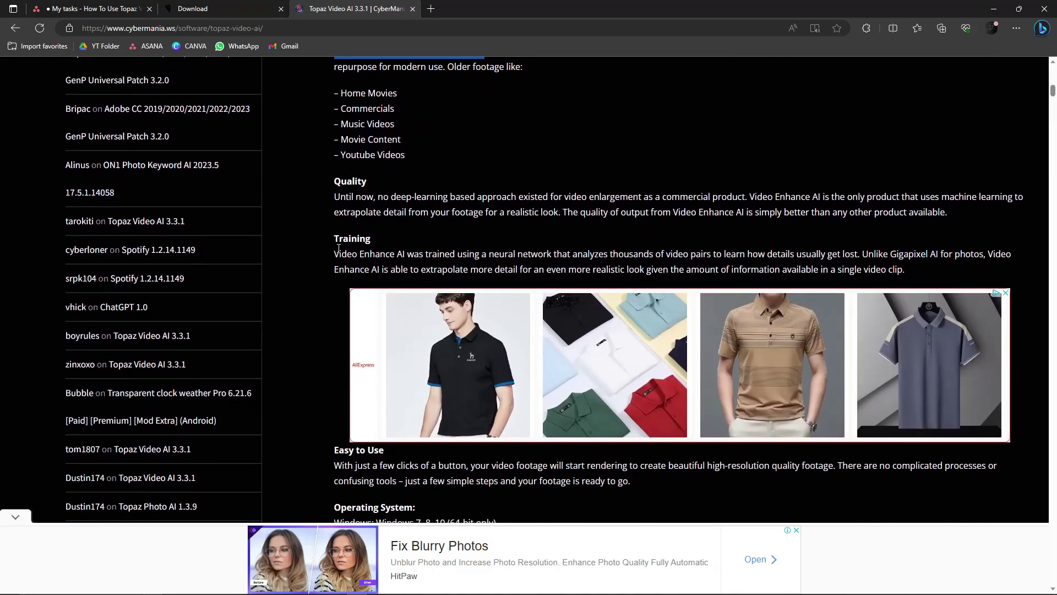
pyautogui.moveTo(334, 255); pyautogui.dragTo(348, 254)
pyautogui.scroll(-2, 349, 255)
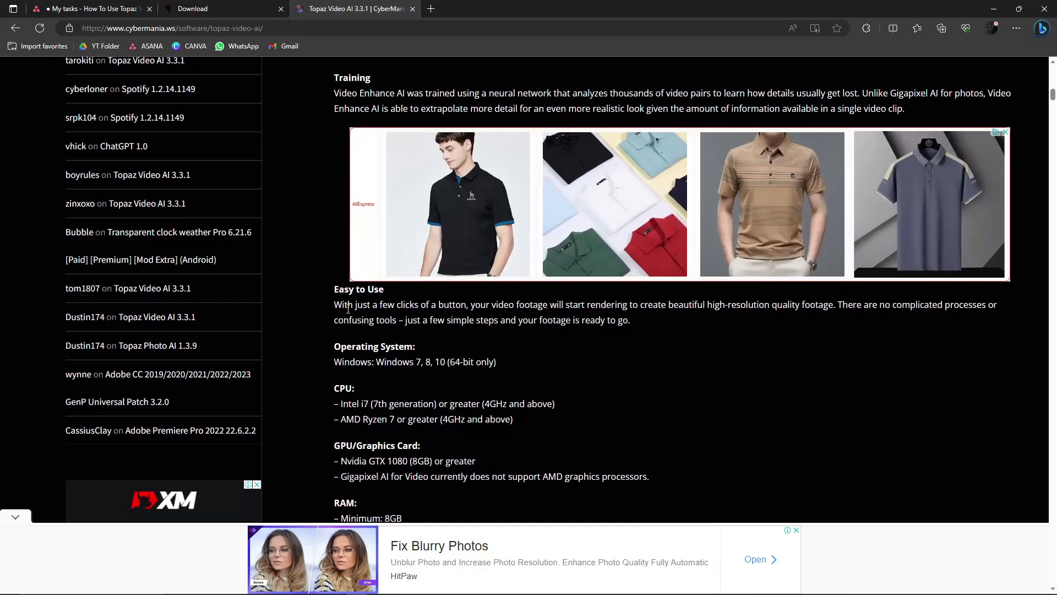
pyautogui.scroll(-2, 348, 307)
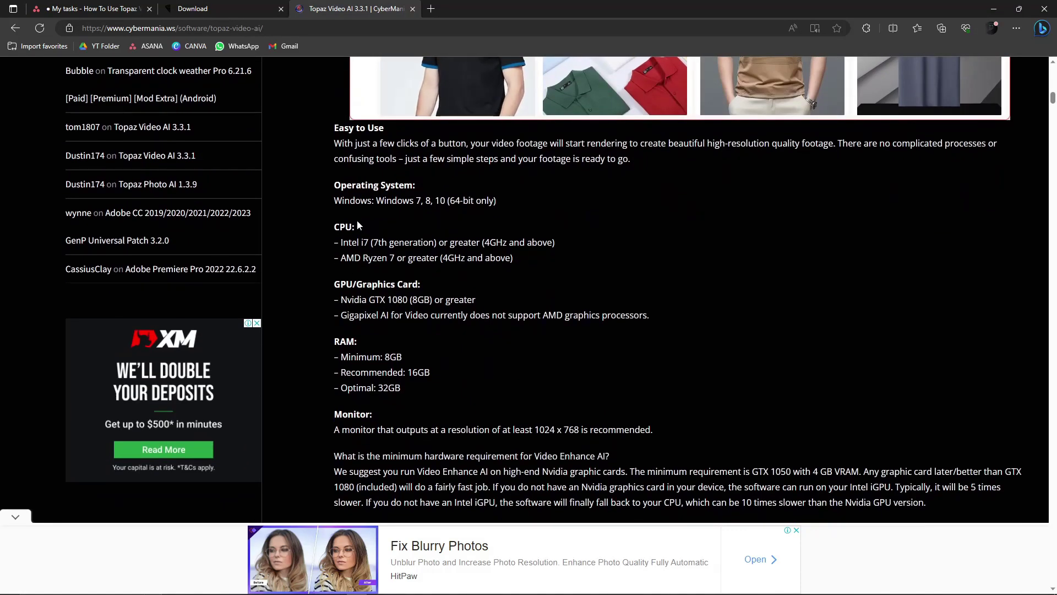
# Highlight the system requirements: operating system, GTX 1080 (8GB) graphics and recommended 16GB RAM
pyautogui.moveTo(335, 189); pyautogui.dragTo(438, 496)
pyautogui.click(438, 339)
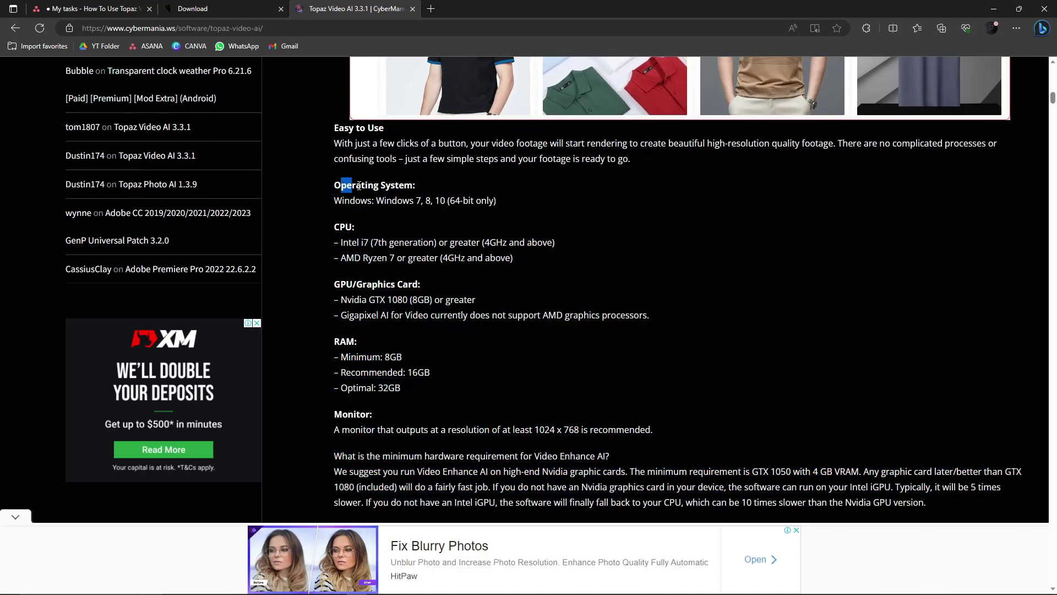
pyautogui.moveTo(339, 186); pyautogui.dragTo(470, 297)
pyautogui.click(382, 258)
pyautogui.moveTo(424, 299); pyautogui.dragTo(397, 299)
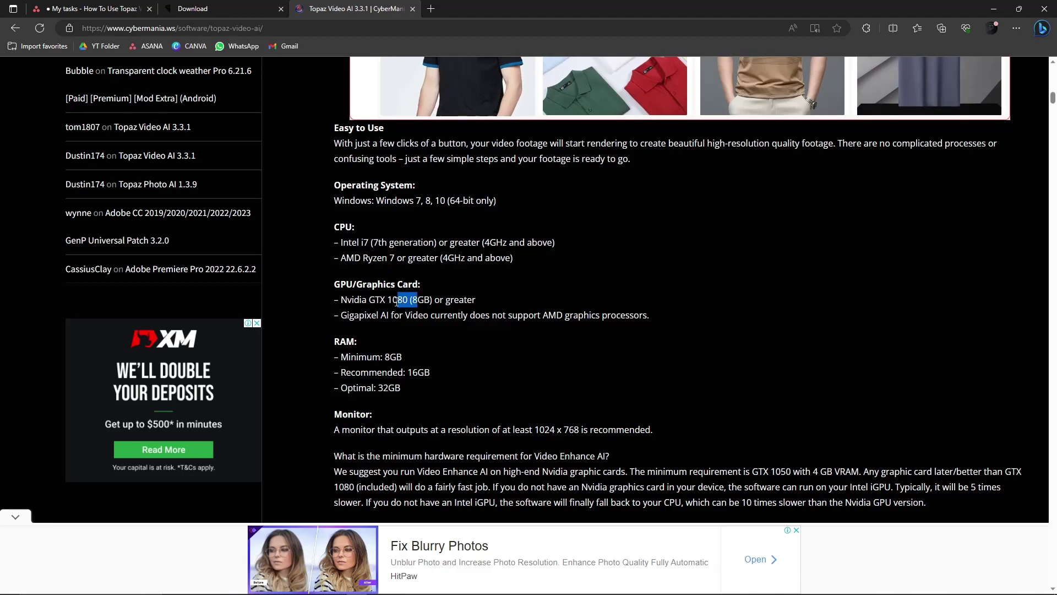
pyautogui.click(398, 300)
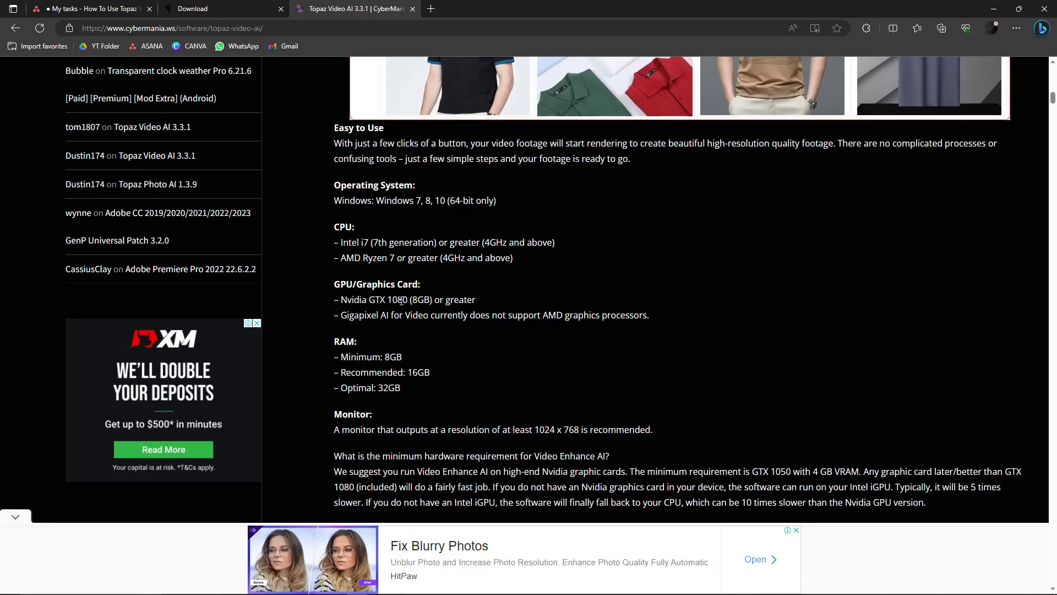
pyautogui.scroll(-1, 395, 314)
pyautogui.moveTo(349, 277); pyautogui.dragTo(396, 277)
pyautogui.click(396, 326)
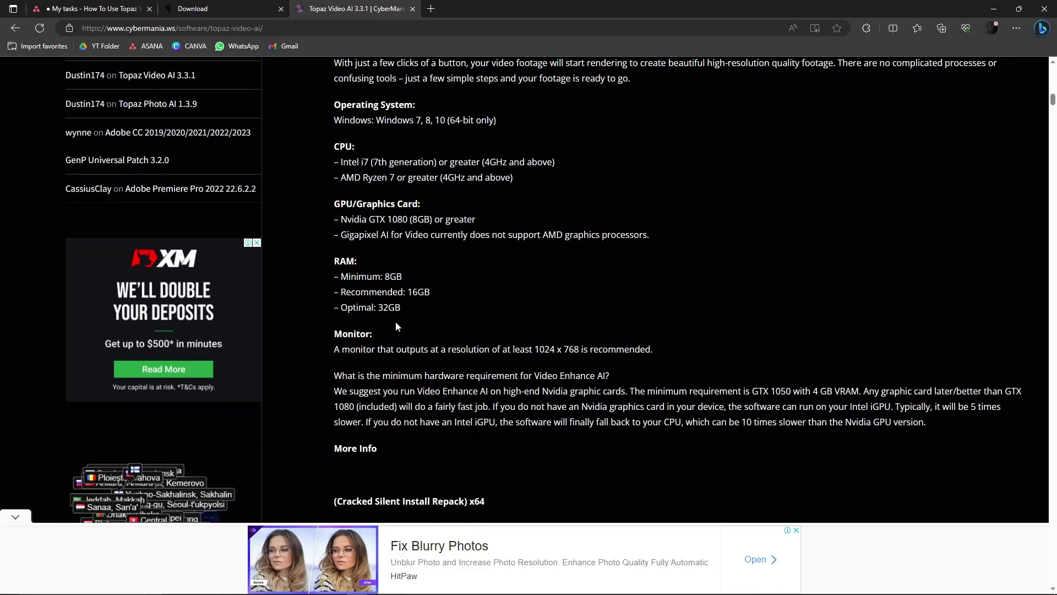
pyautogui.doubleClick(418, 292)
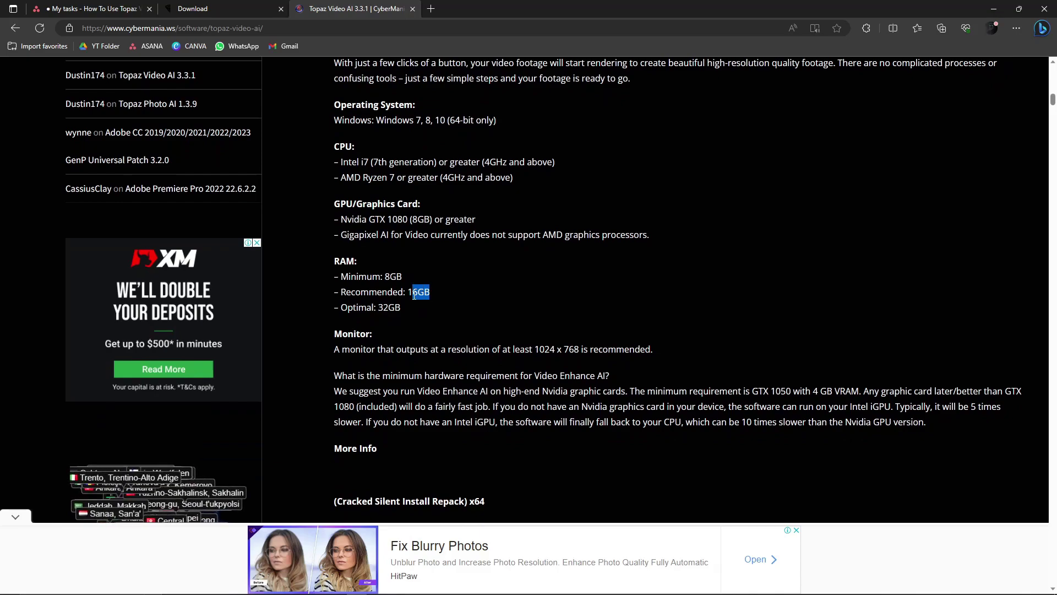
pyautogui.click(465, 341)
pyautogui.scroll(-3, 465, 341)
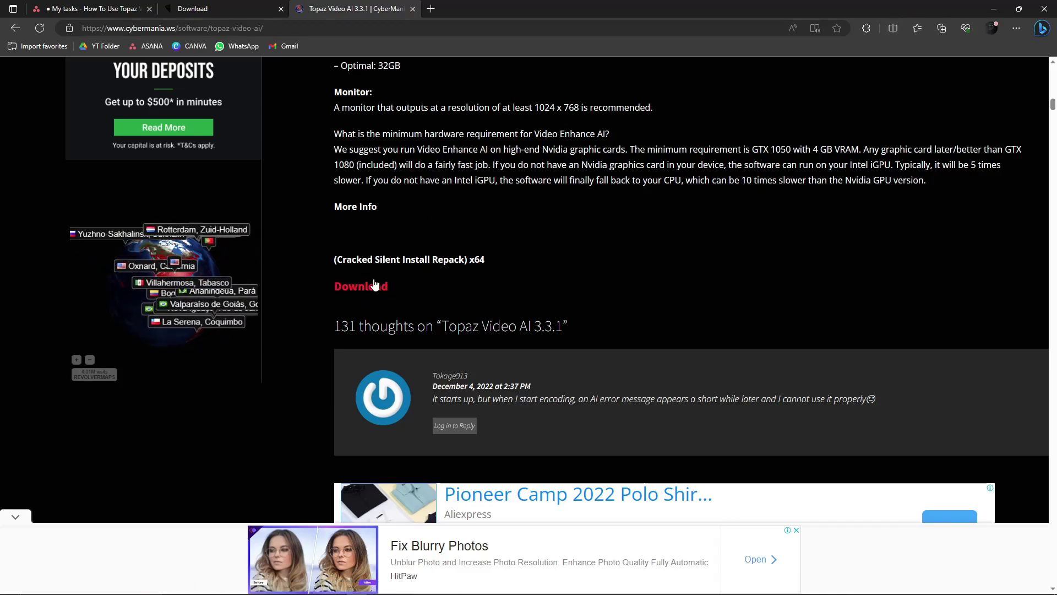
pyautogui.scroll(-2, 375, 285)
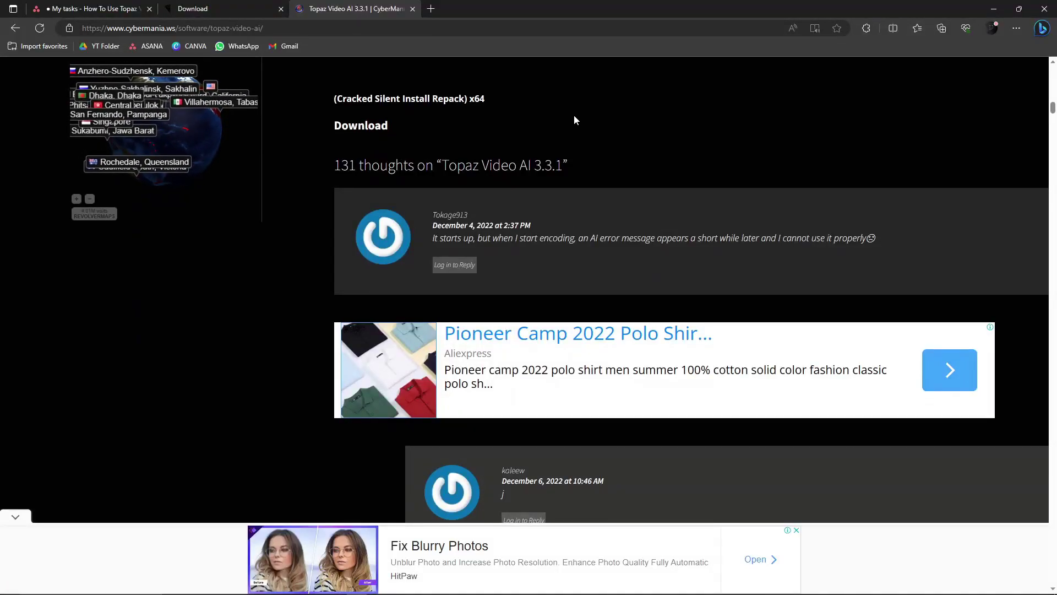
pyautogui.scroll(-1, 593, 213)
pyautogui.scroll(2, 598, 229)
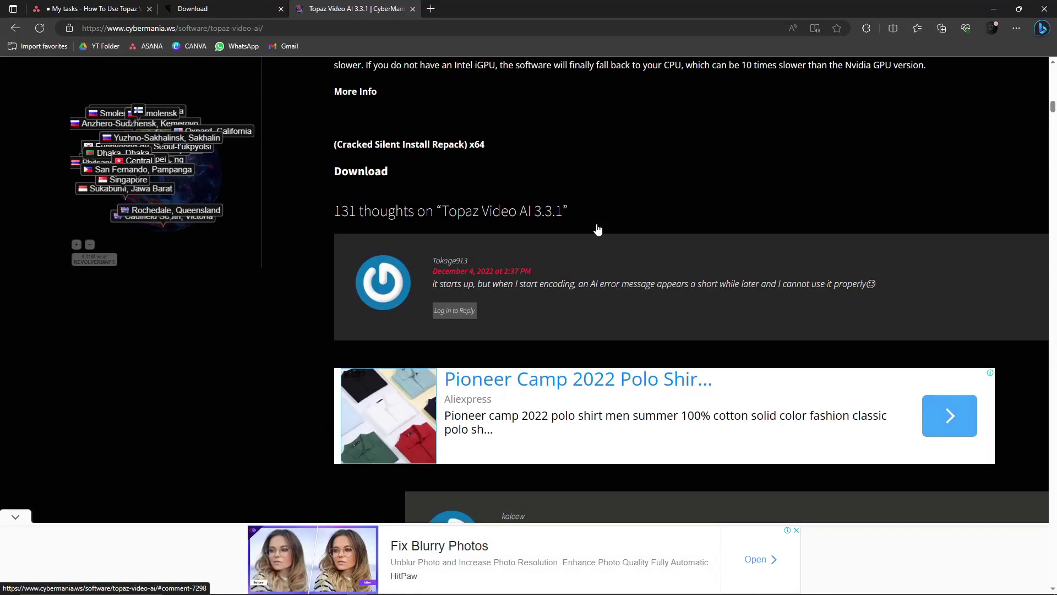
pyautogui.scroll(5, 598, 229)
pyautogui.scroll(5, 611, 227)
pyautogui.scroll(5, 625, 255)
pyautogui.scroll(2, 626, 255)
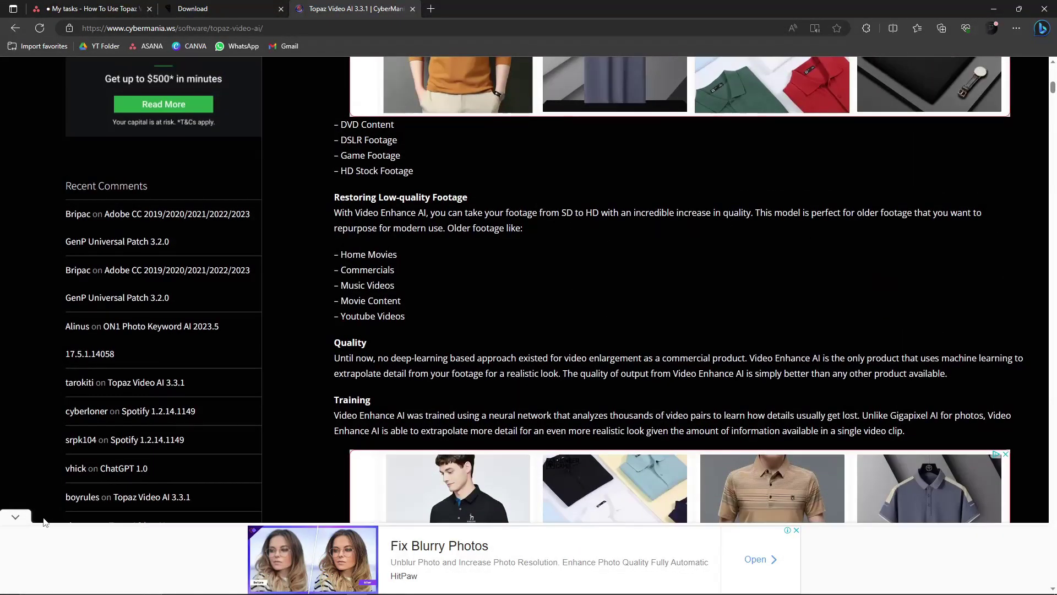
pyautogui.scroll(5, 677, 499)
pyautogui.scroll(5, 505, 315)
pyautogui.scroll(3, 505, 314)
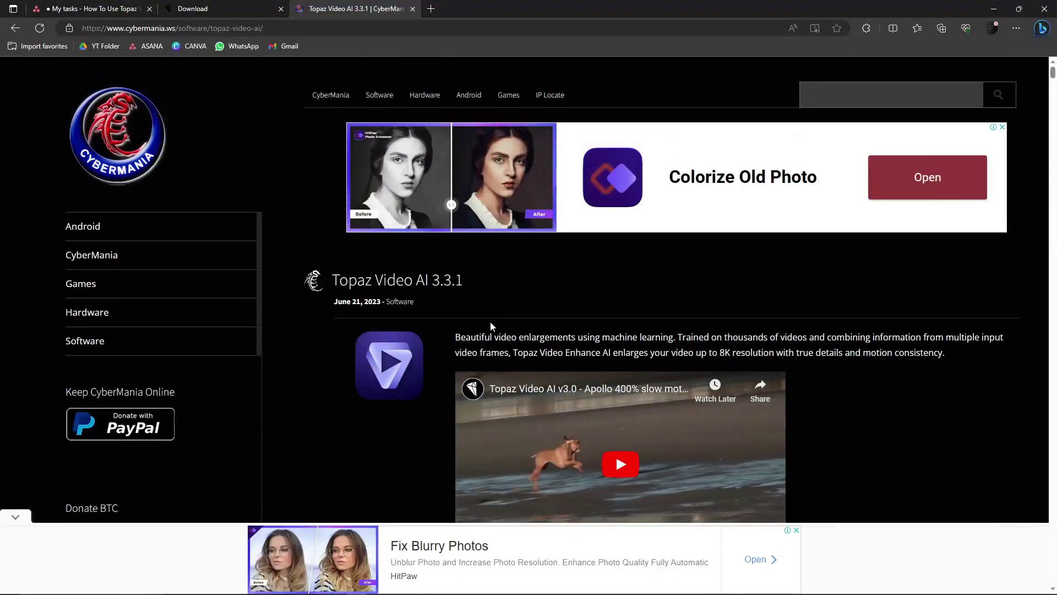
# Bring up google.com in a new tab and close the Topaz Video AI article tab
pyautogui.click(430, 10)
pyautogui.write('google')
pyautogui.press('Return')
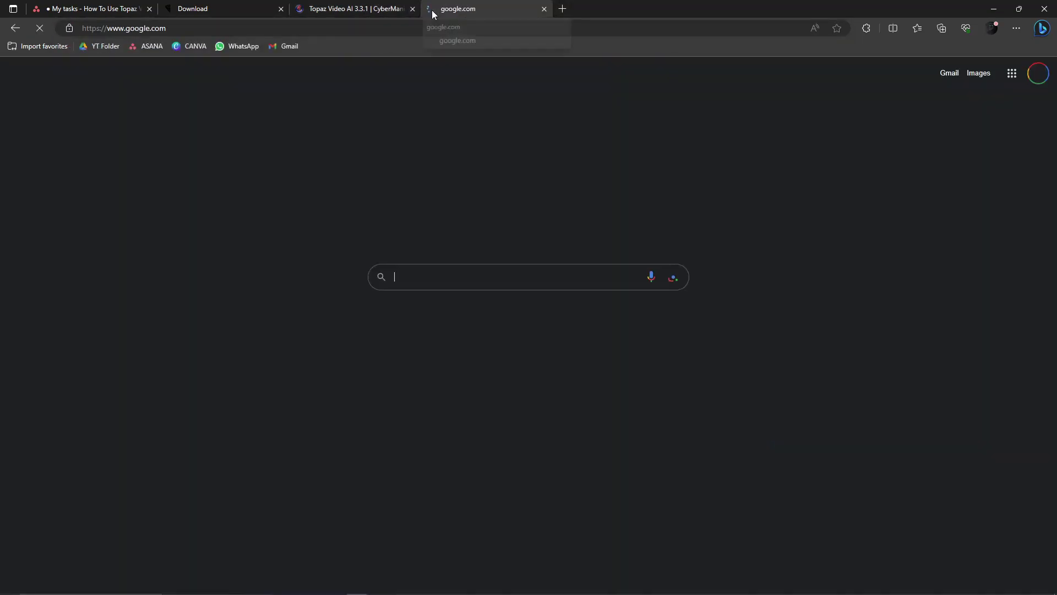
pyautogui.click(413, 8)
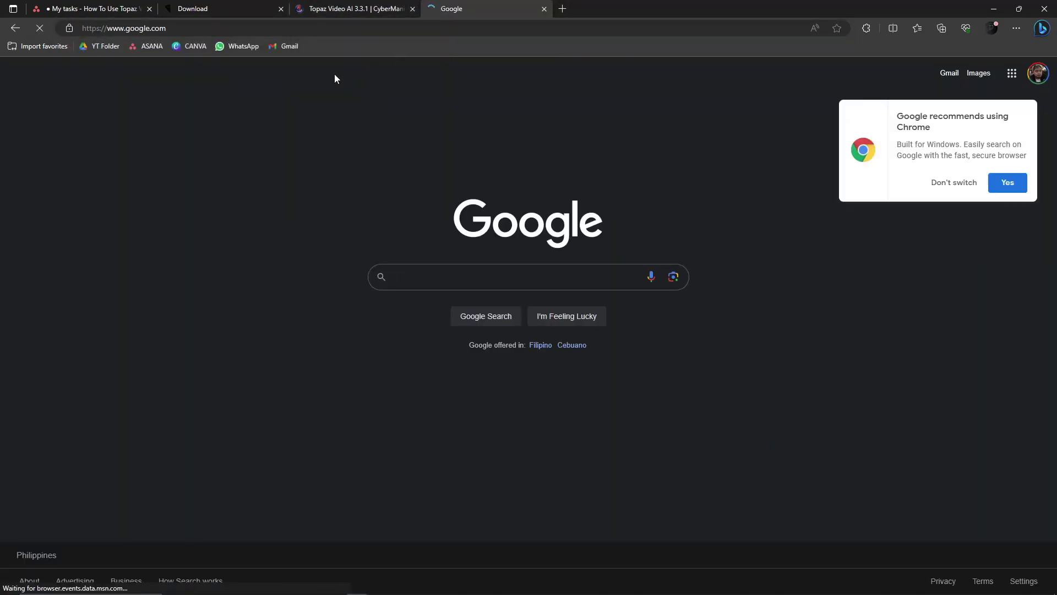
# Search Google for 'topaz video enhance ai' and open the Topaz Labs Topaz Video AI result
pyautogui.click(946, 183)
pyautogui.click(554, 278)
pyautogui.click(431, 276)
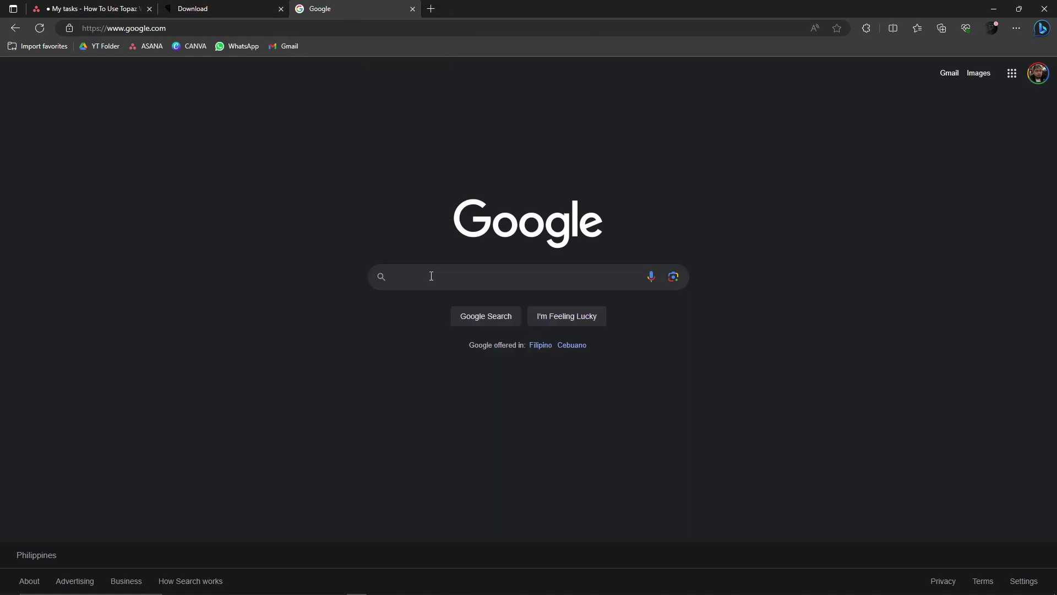
pyautogui.click(432, 277)
pyautogui.write('topaz video')
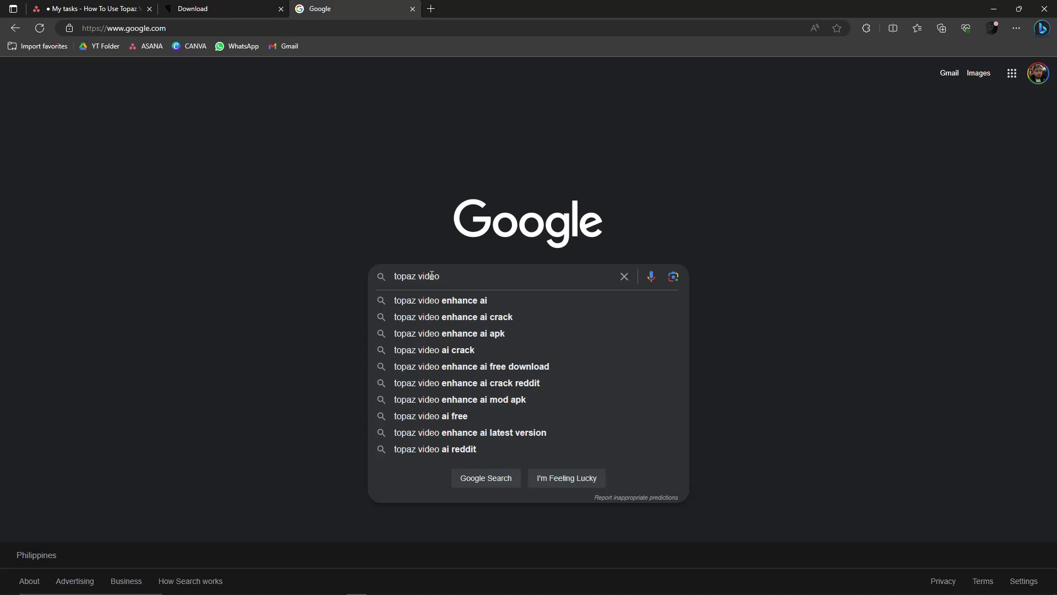
pyautogui.press('Down')
pyautogui.press('Return')
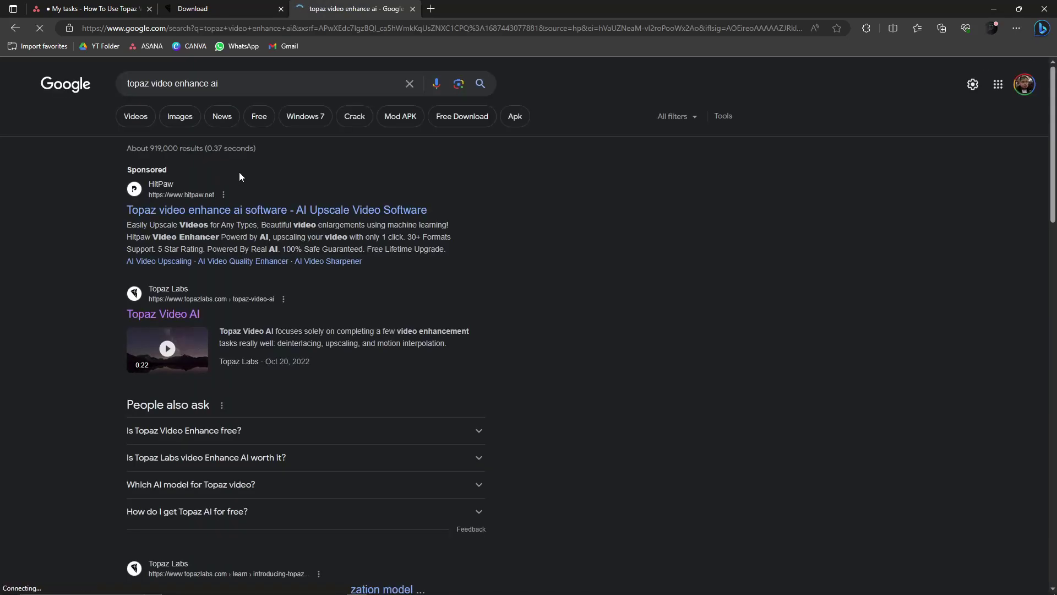
pyautogui.click(166, 316)
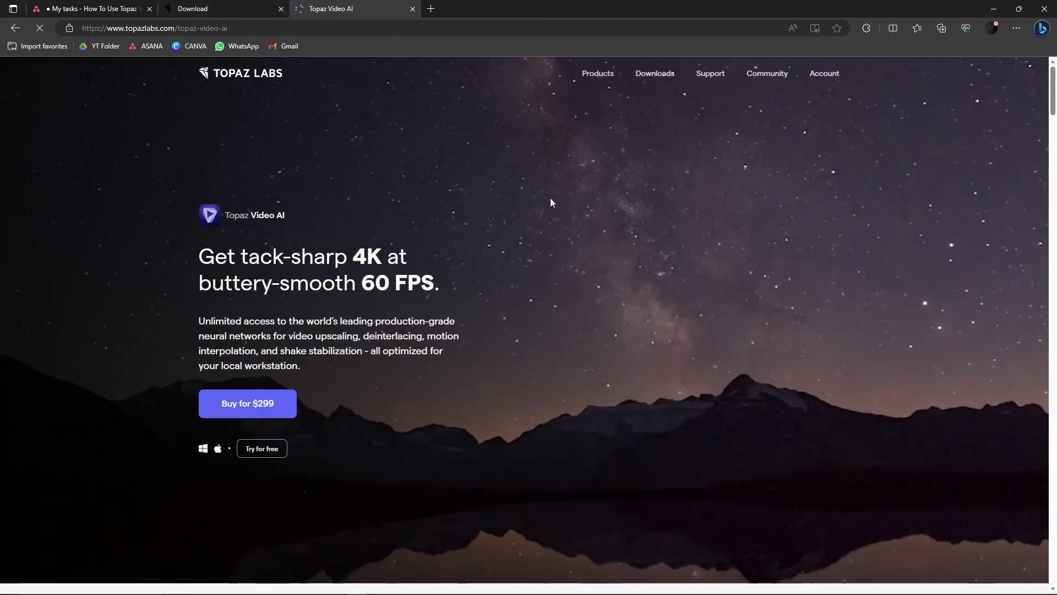
# Flip between the Download page and the Topaz Video AI product page to compare them
pyautogui.click(248, 9)
pyautogui.click(331, 9)
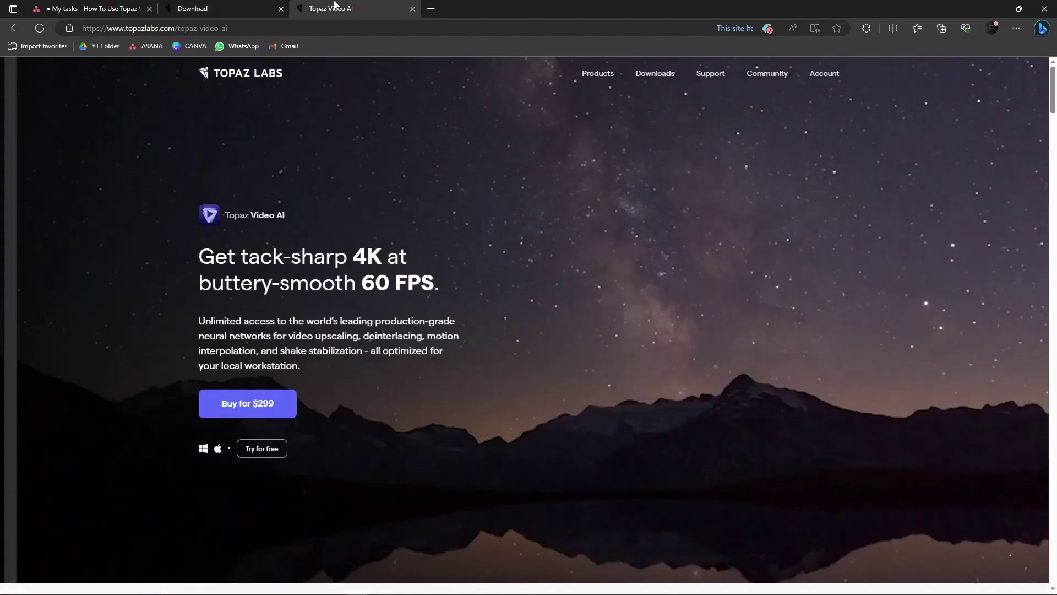
pyautogui.click(236, 8)
pyautogui.click(378, 9)
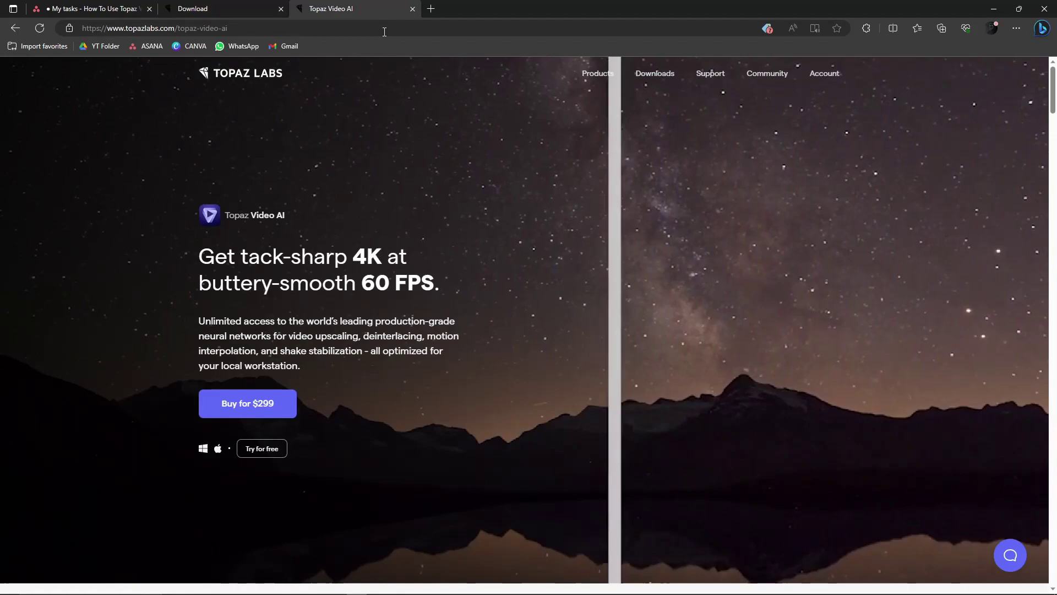
pyautogui.scroll(-1, 416, 454)
# Start 'Try for free', keep the Download Installers page, close the product page and minimise the browser
pyautogui.click(262, 378)
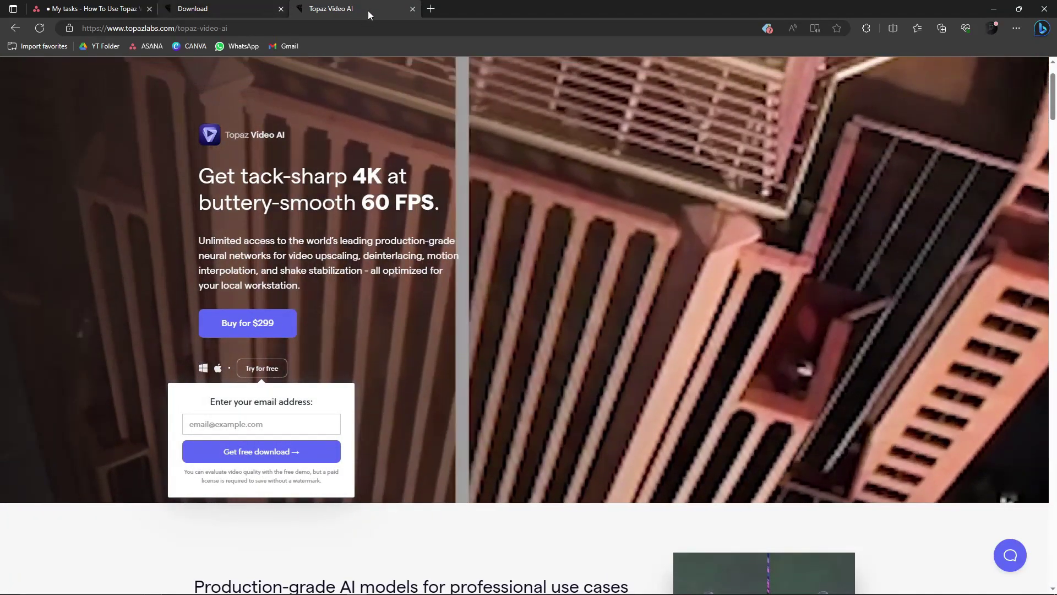
pyautogui.click(247, 9)
pyautogui.click(414, 8)
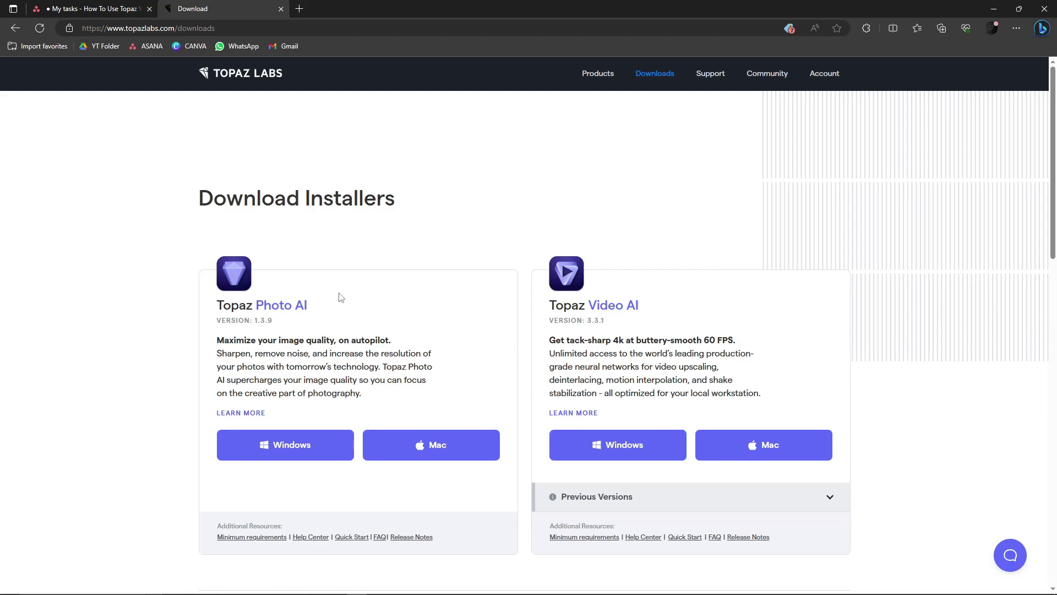
pyautogui.click(993, 8)
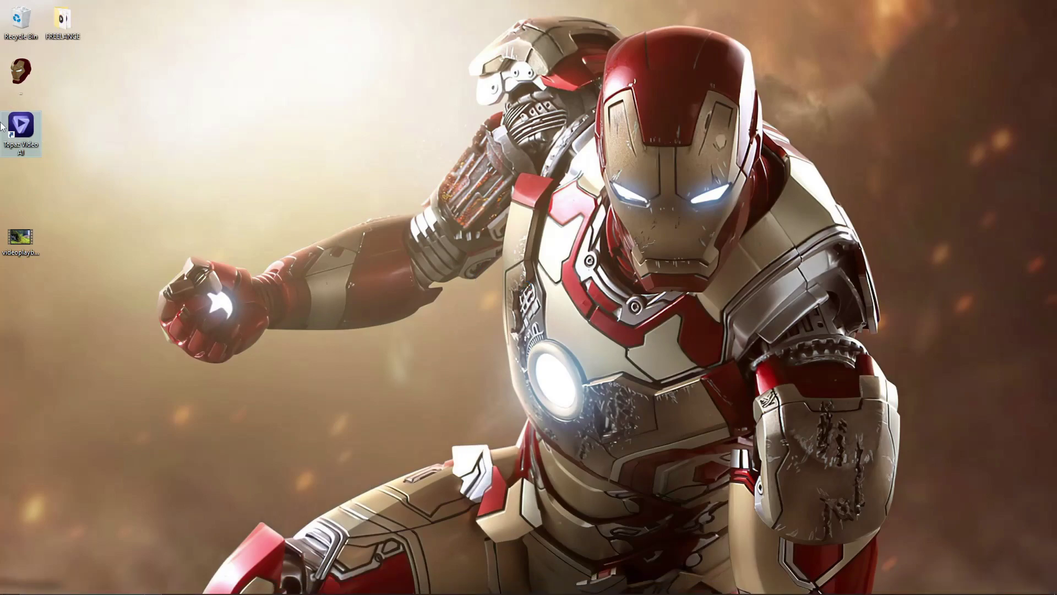
# Launch Topaz Video AI from the desktop shortcut and continue in free demo mode
pyautogui.doubleClick(20, 125)
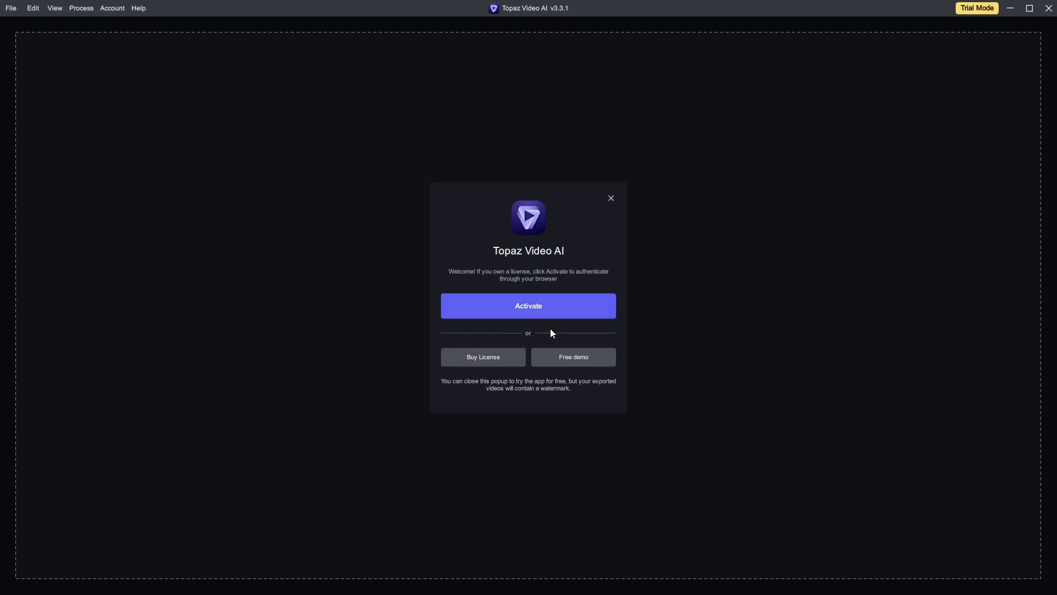
pyautogui.click(578, 358)
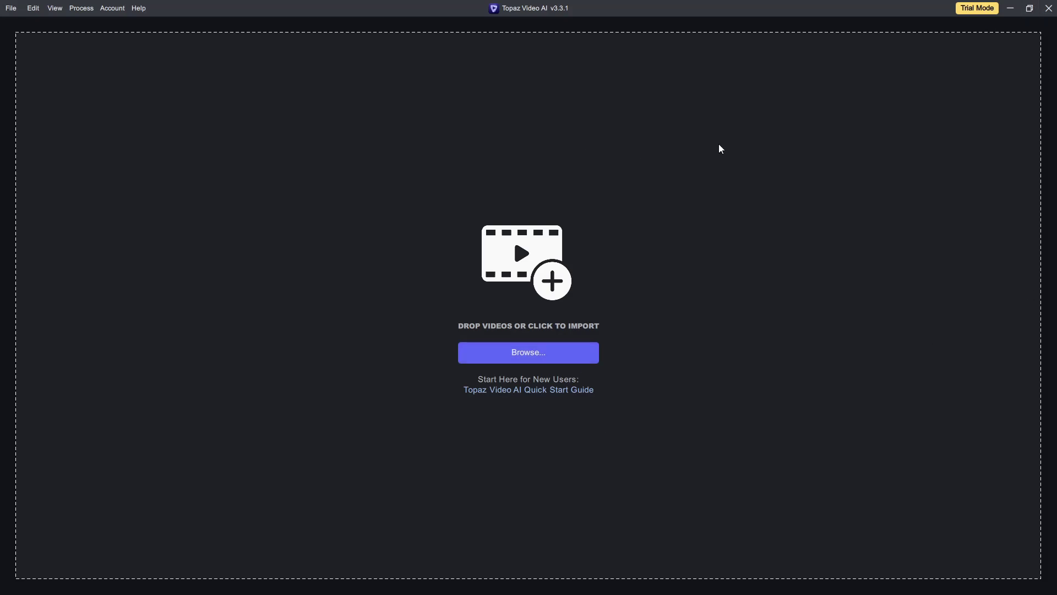
# Import videoplayback.mp4 via Browse, showing its 640×360, 25 FPS preview
pyautogui.click(501, 355)
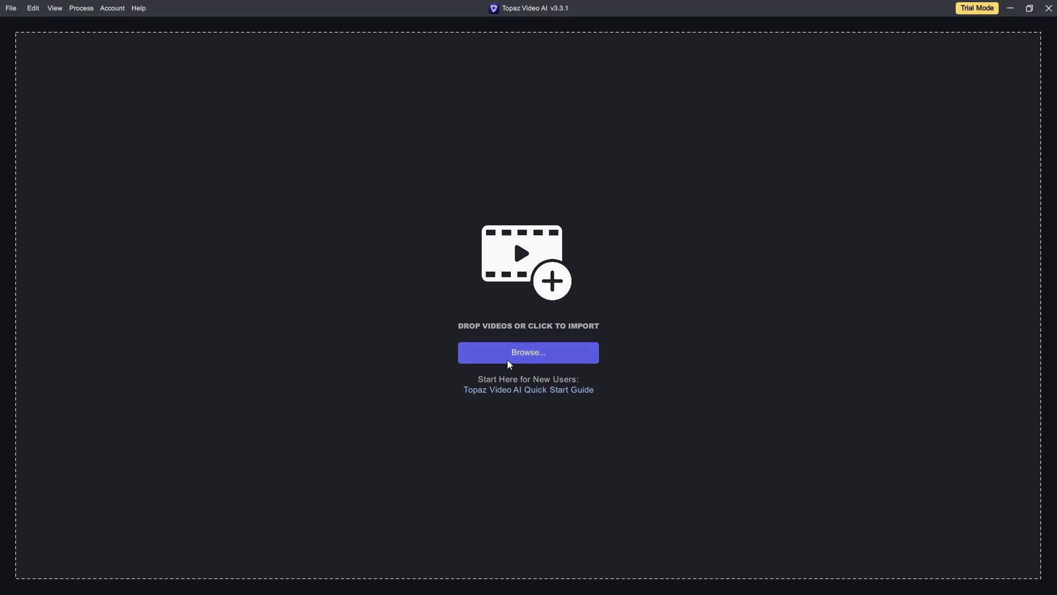
pyautogui.doubleClick(132, 104)
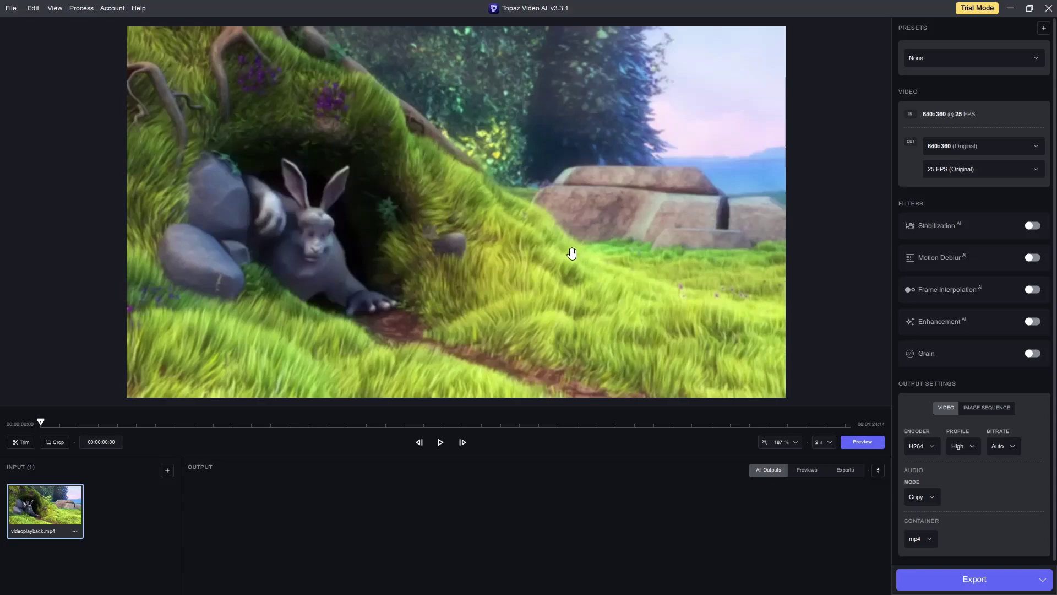
# Keep output at original 640x360 and 25 FPS, then minimise Topaz Video AI and bring up OBS
pyautogui.click(974, 145)
pyautogui.click(1000, 146)
pyautogui.click(1008, 171)
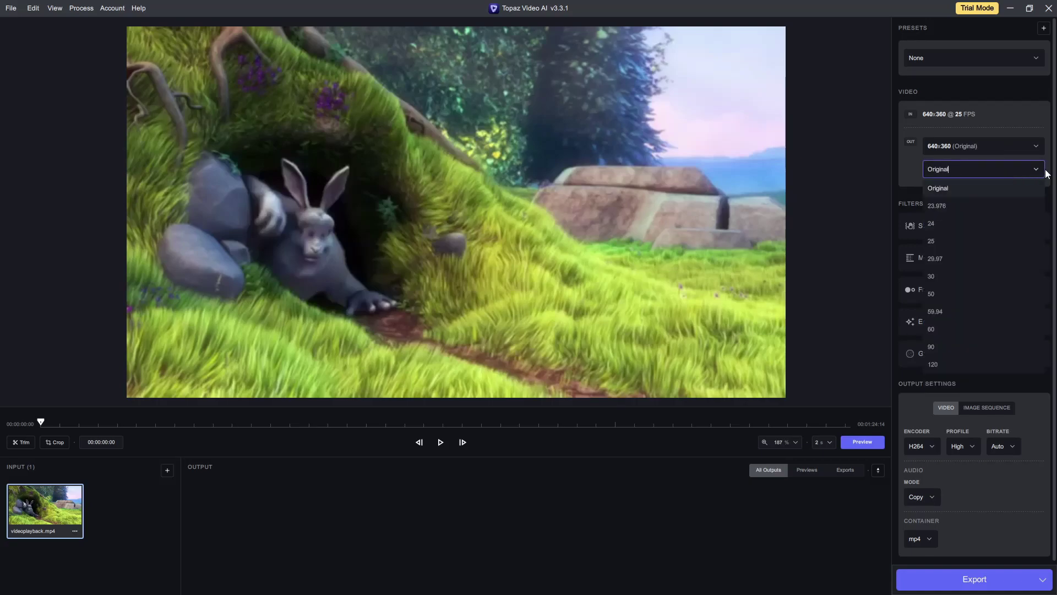
pyautogui.click(1008, 170)
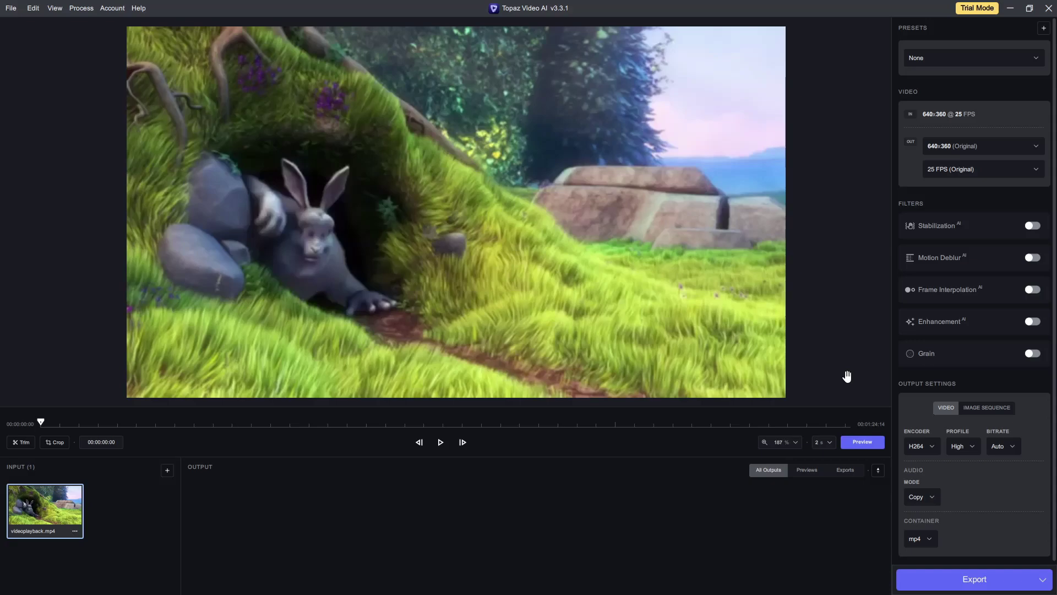
pyautogui.click(1010, 9)
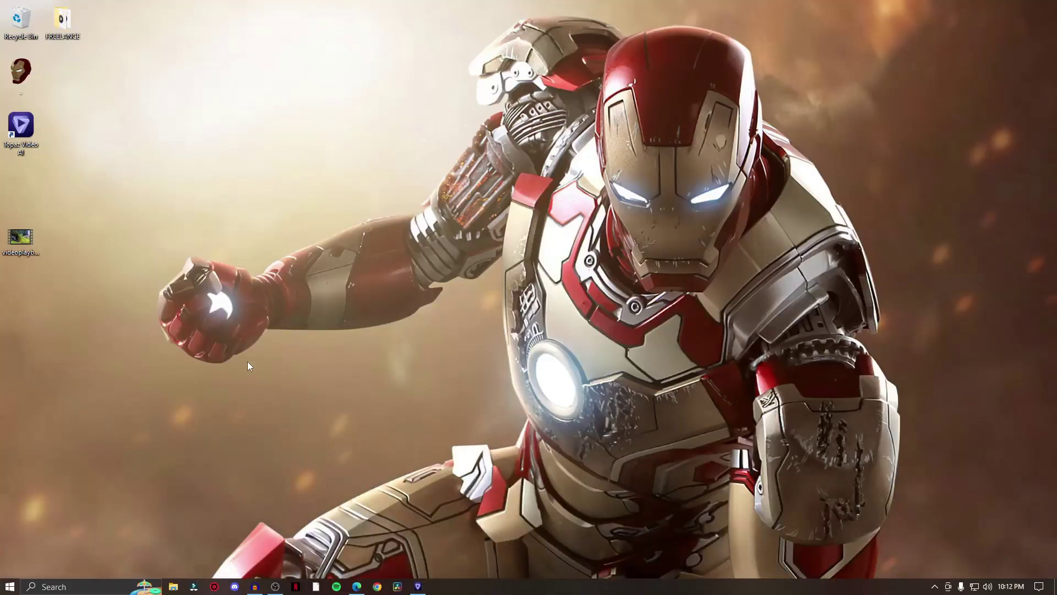
pyautogui.click(275, 587)
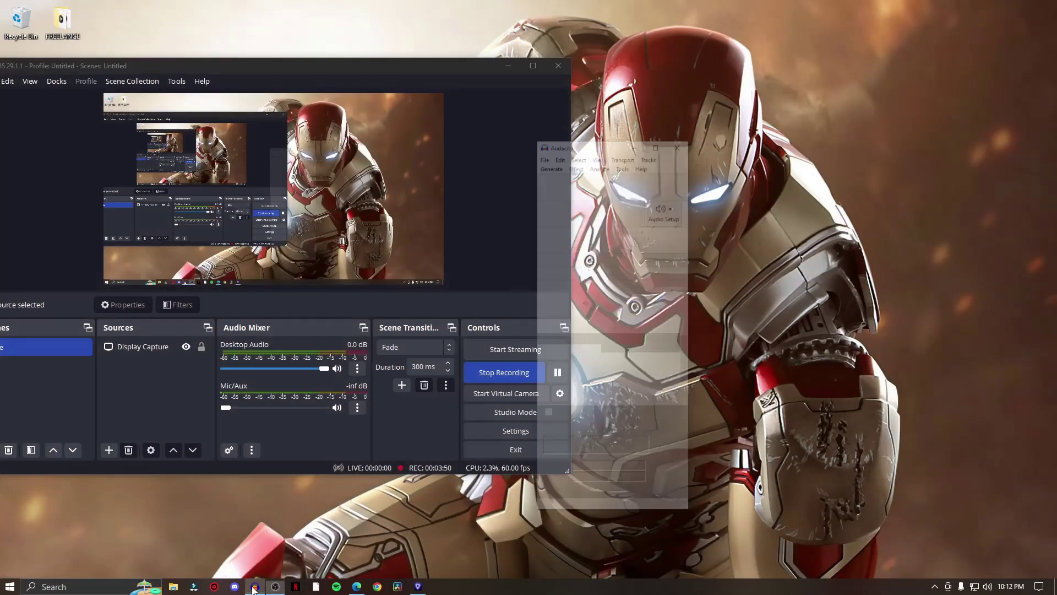